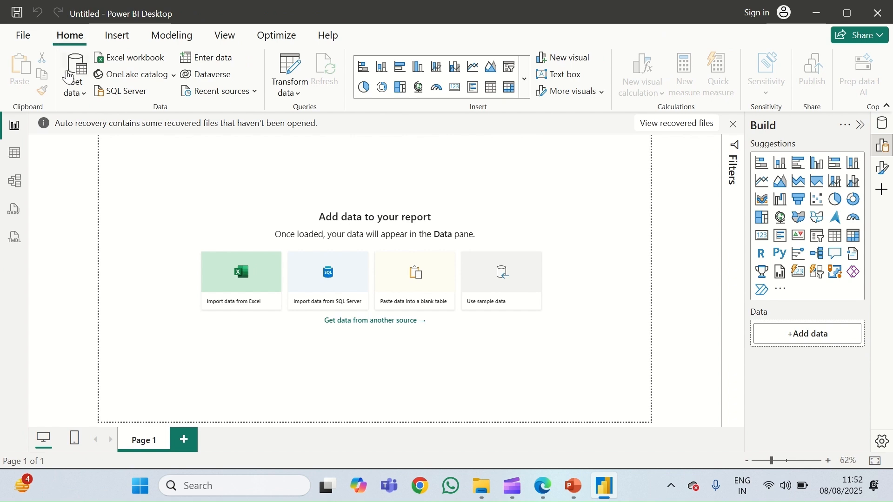
Step: Open the complete list of data connectors and review the Azure, Database and All categories
{"action": "left_click", "coordinate": [76, 93]}
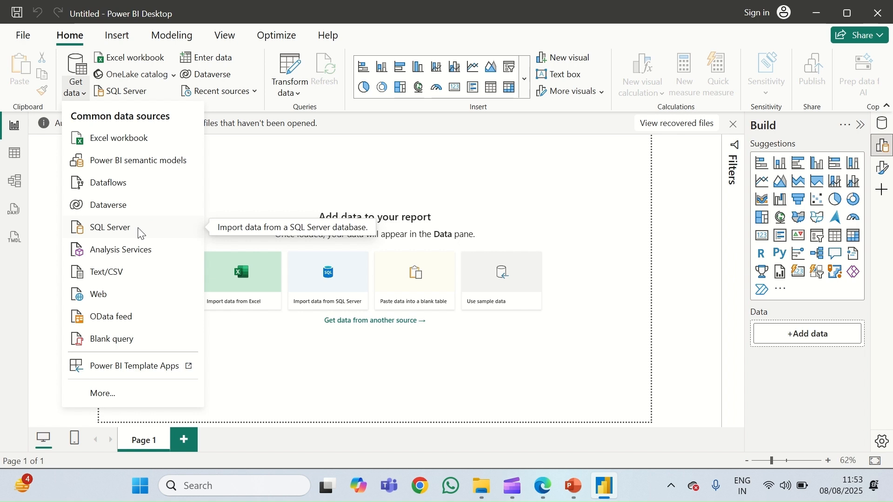
{"action": "left_click", "coordinate": [116, 396]}
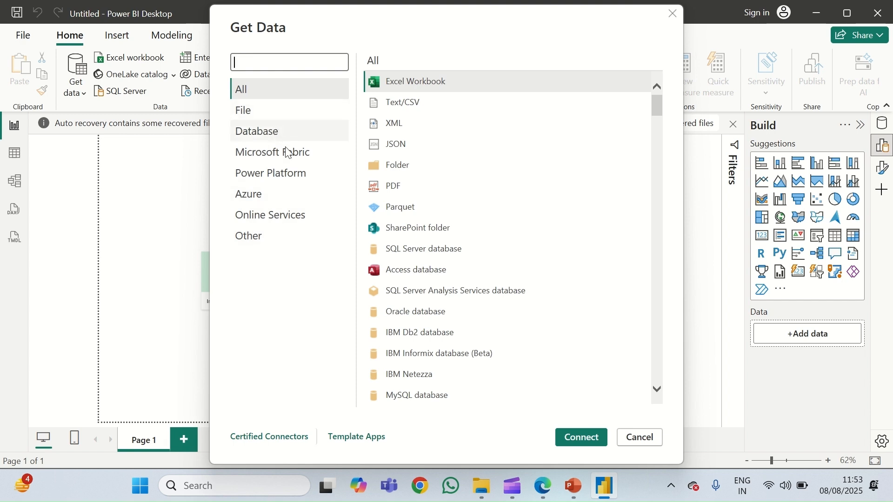
{"action": "left_click", "coordinate": [285, 195]}
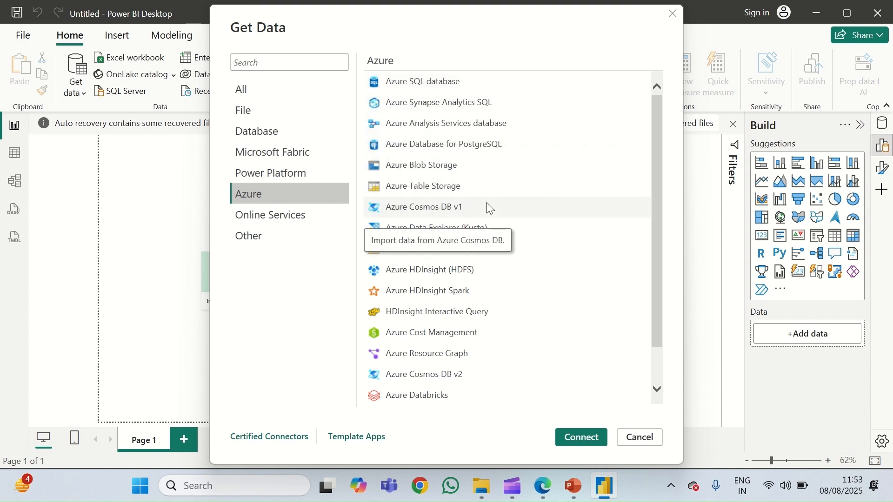
{"action": "left_click", "coordinate": [286, 133]}
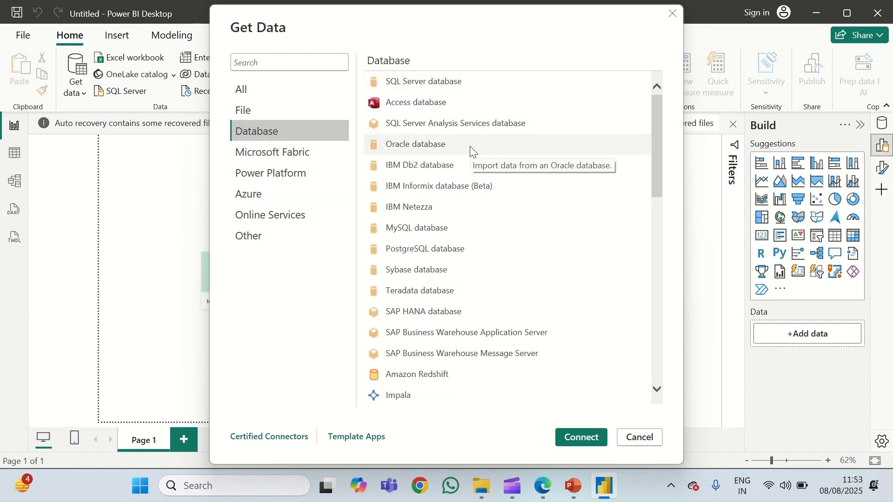
{"action": "left_click", "coordinate": [275, 92]}
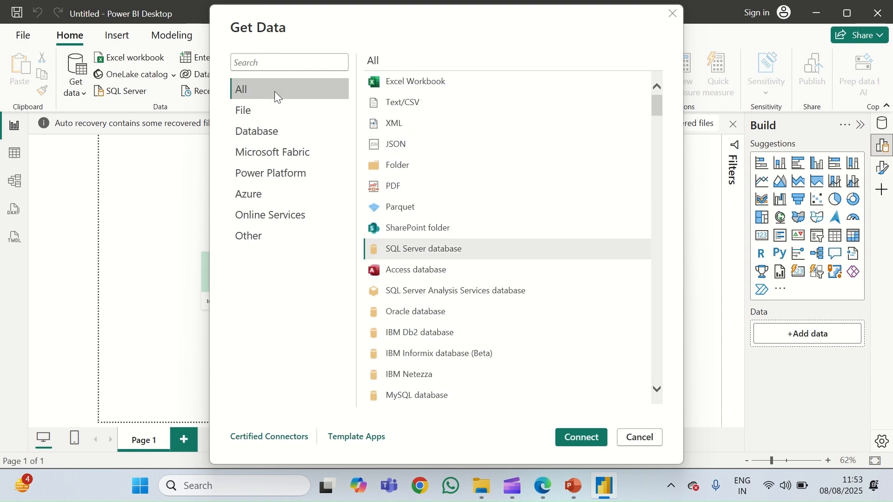
Step: Connect to the Excel workbook 3187700-Sample_-_SuperstoreT in the Downloads folder
{"action": "left_click", "coordinate": [444, 89]}
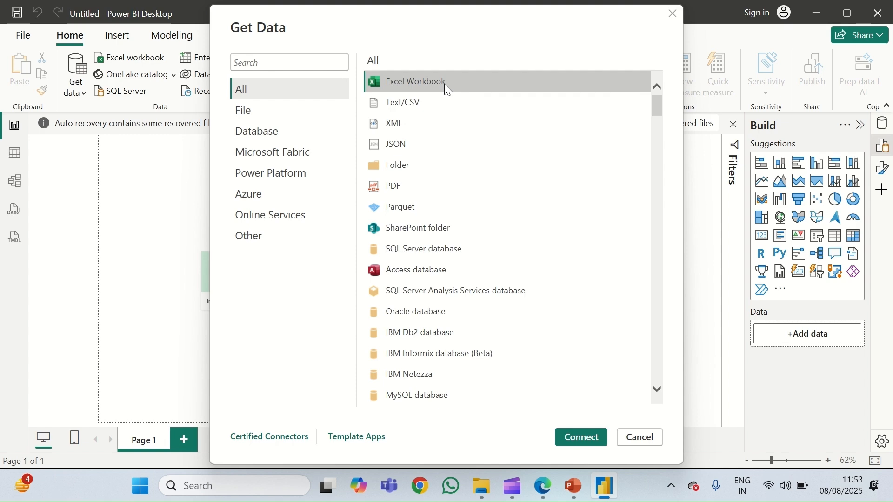
{"action": "left_click", "coordinate": [587, 438]}
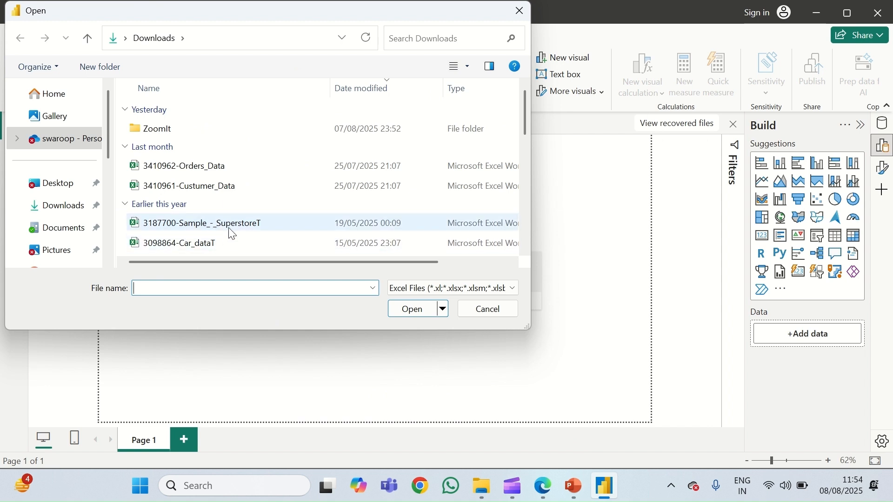
{"action": "left_click", "coordinate": [227, 233]}
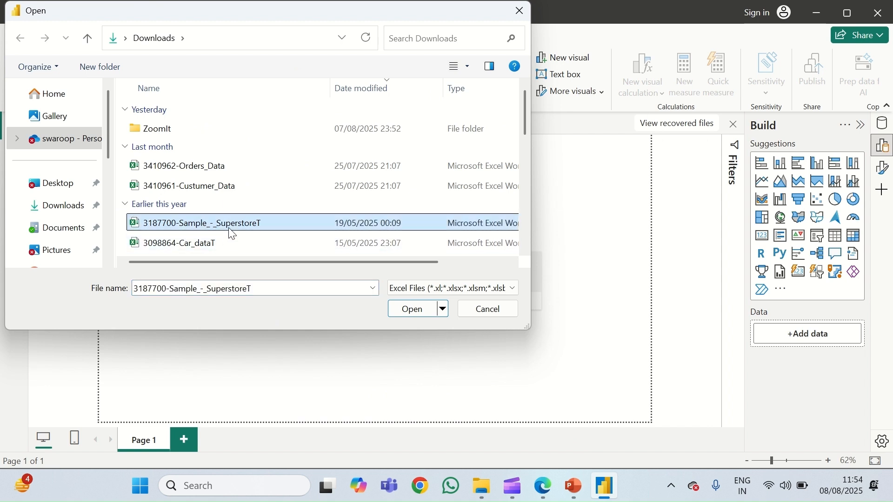
{"action": "left_click", "coordinate": [413, 309]}
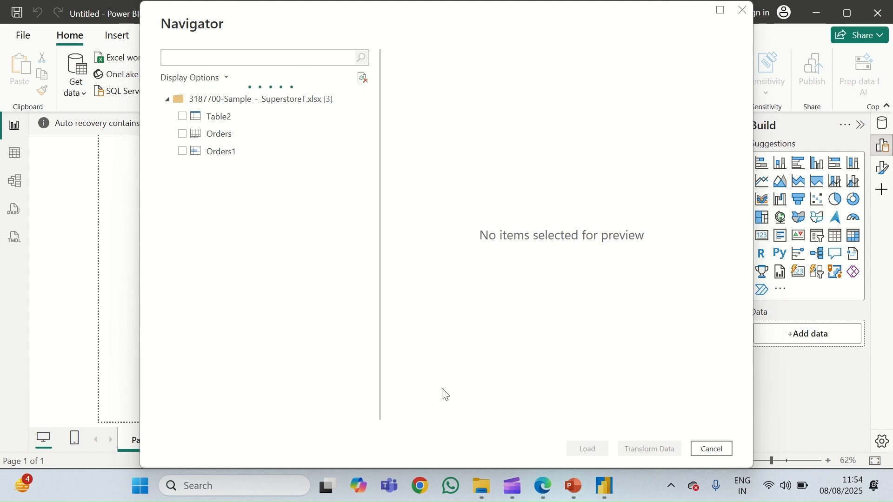
Step: Preview Orders and Orders1, select only Orders1, and open it for transformation in Power Query Editor
{"action": "left_click", "coordinate": [234, 130]}
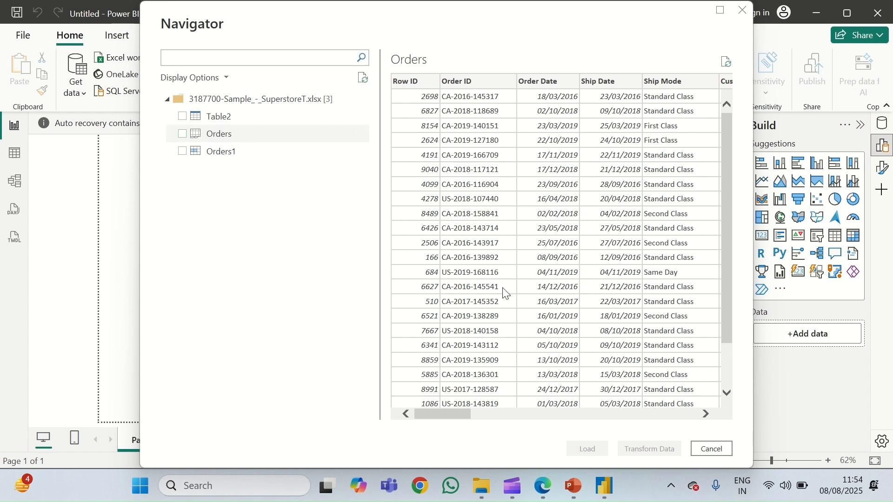
{"action": "mouse_move", "coordinate": [458, 415]}
{"action": "left_mouse_down"}
{"action": "mouse_move", "coordinate": [688, 416]}
{"action": "mouse_move", "coordinate": [456, 416]}
{"action": "left_mouse_up"}
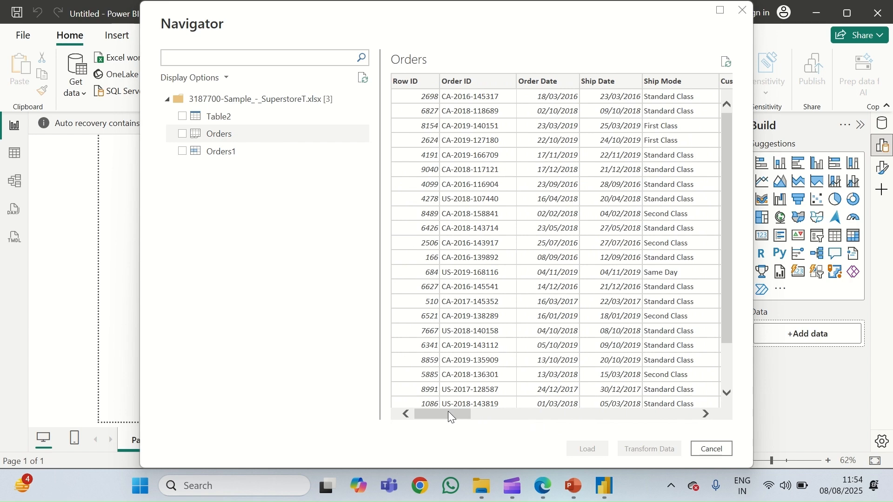
{"action": "left_click", "coordinate": [247, 152]}
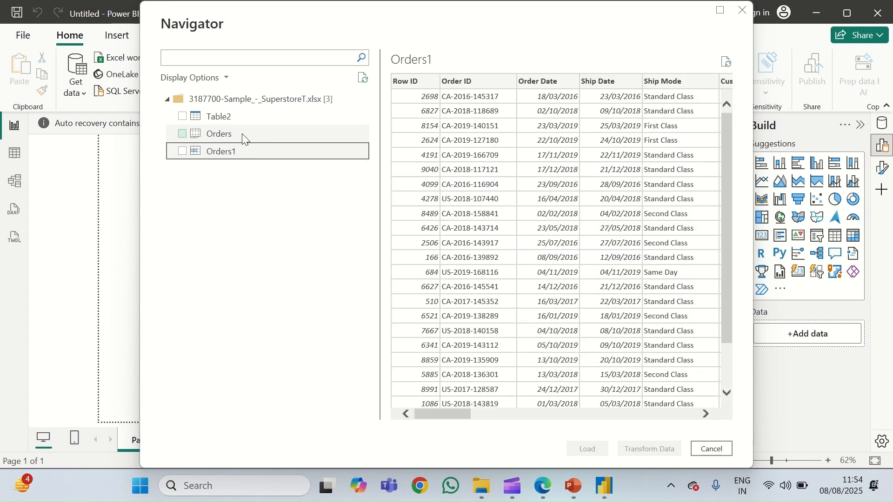
{"action": "left_click", "coordinate": [183, 152]}
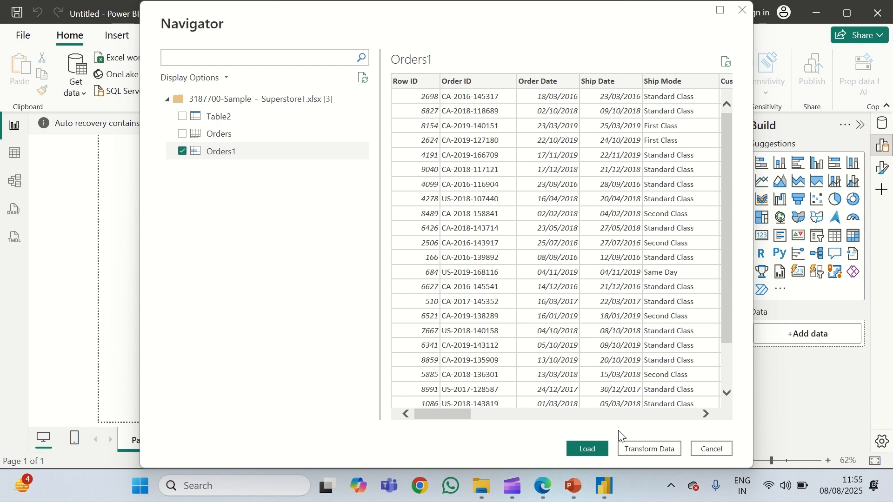
{"action": "left_click", "coordinate": [649, 453]}
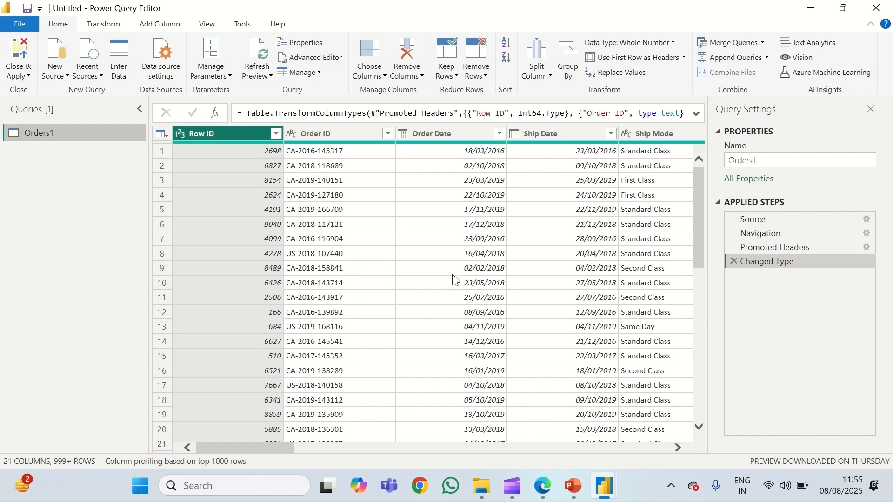
Step: Check the Orders1 columns across to Profit, and close and apply the query to load it into the report
{"action": "left_click_drag", "start_coordinate": [261, 448], "coordinate": [663, 498]}
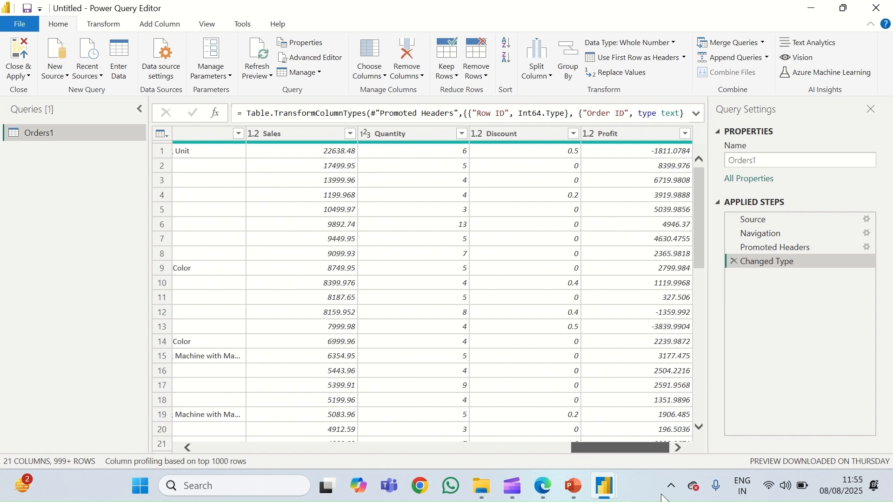
{"action": "left_click_drag", "start_coordinate": [662, 498], "coordinate": [270, 463]}
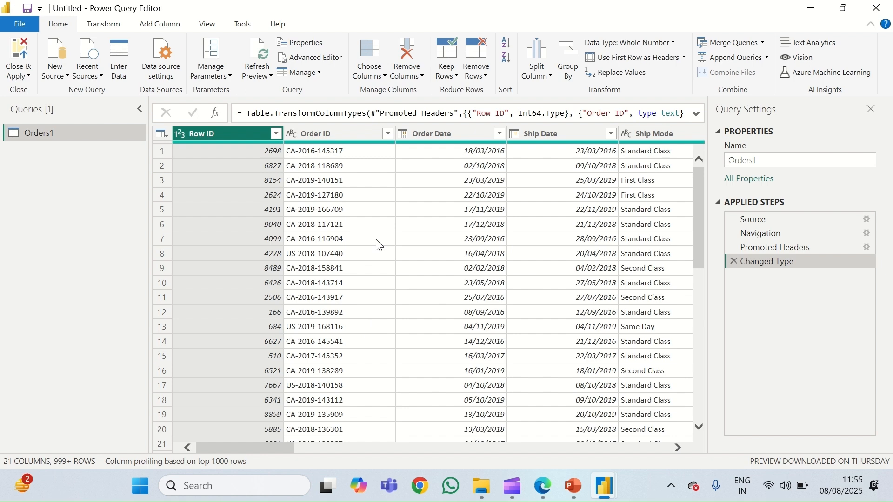
{"action": "left_click", "coordinate": [21, 46]}
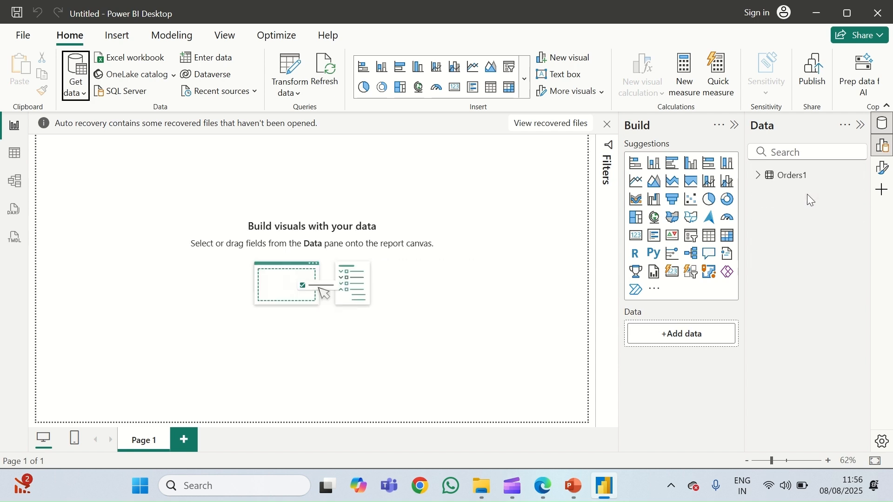
Step: Dismiss the auto recovery notice, choosing to view the recovered files later
{"action": "left_click", "coordinate": [777, 182]}
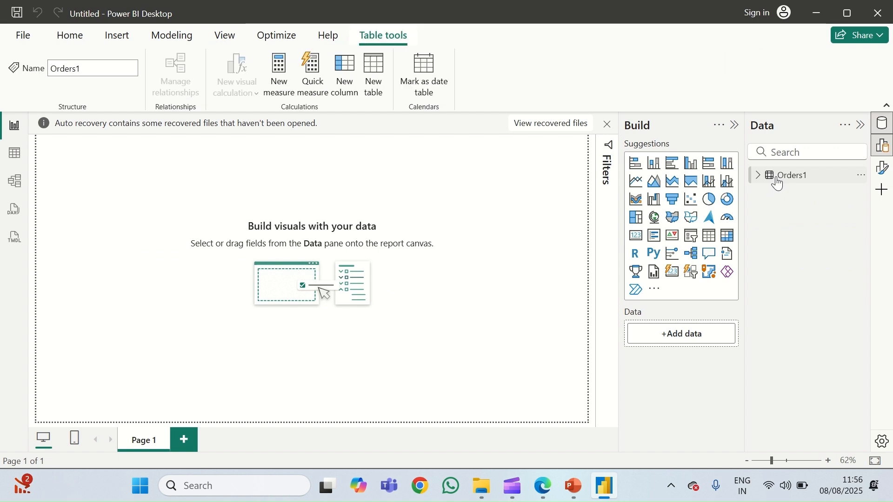
{"action": "left_click", "coordinate": [607, 124]}
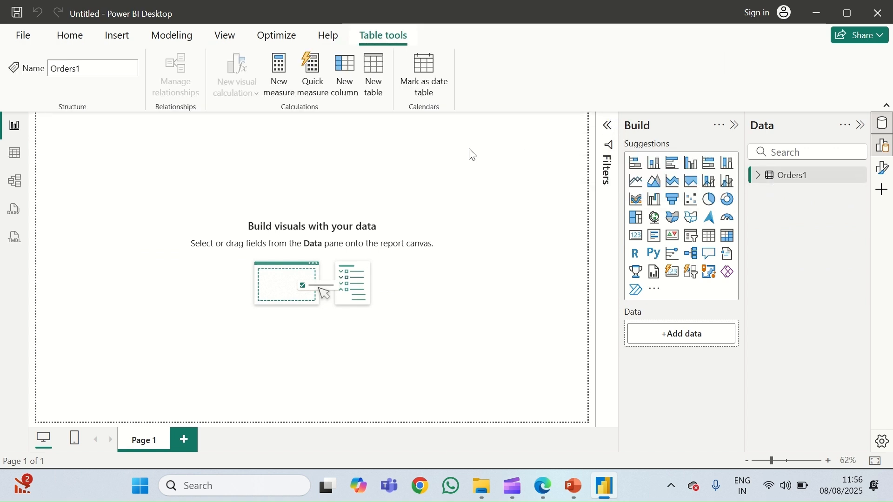
{"action": "left_click", "coordinate": [344, 241]}
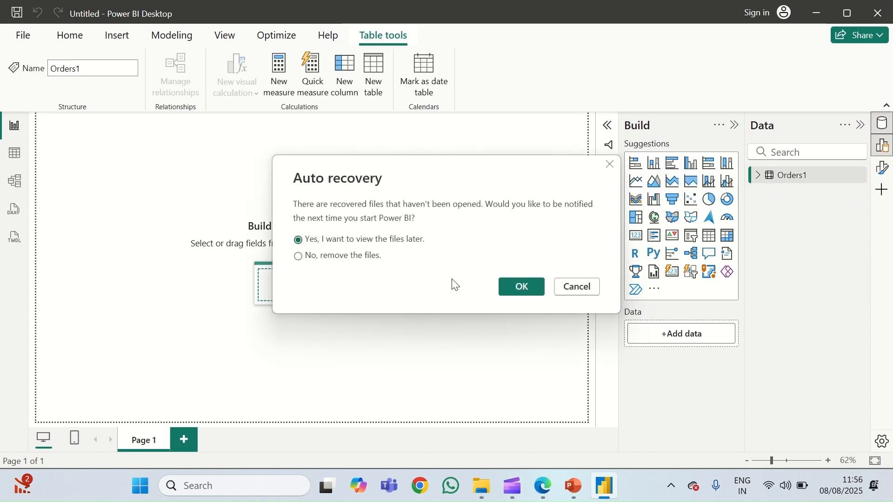
{"action": "left_click", "coordinate": [505, 291]}
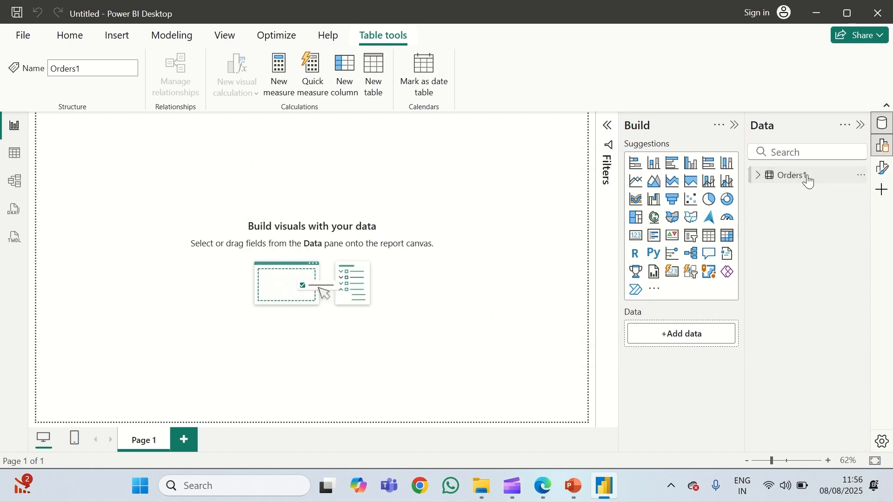
Step: Browse the loaded Orders1 rows in Table view, switching briefly to Report view and back
{"action": "left_click", "coordinate": [15, 157]}
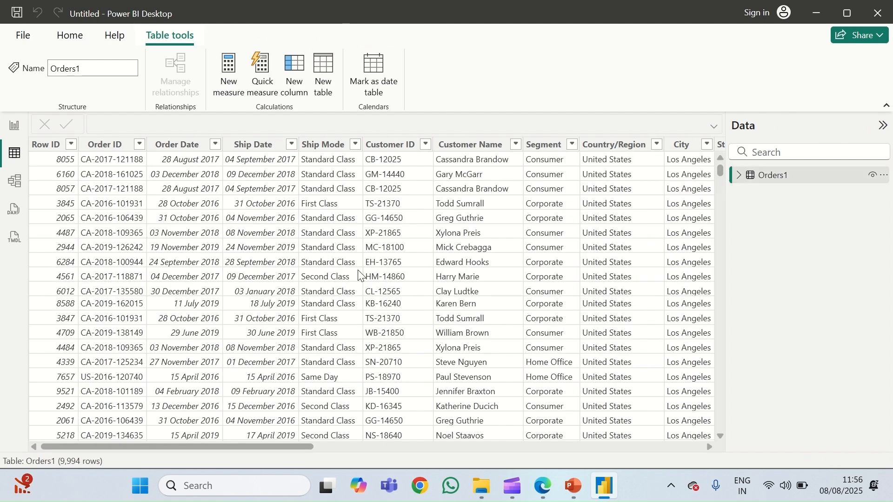
{"action": "left_click_drag", "start_coordinate": [291, 447], "coordinate": [238, 454]}
{"action": "scroll", "coordinate": [258, 285], "scroll_direction": "down", "scroll_amount": 20}
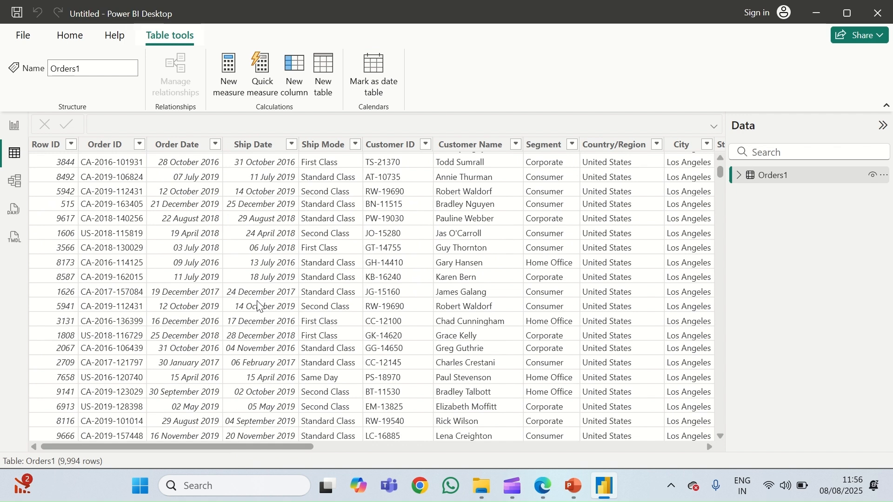
{"action": "scroll", "coordinate": [258, 304], "scroll_direction": "down", "scroll_amount": 6}
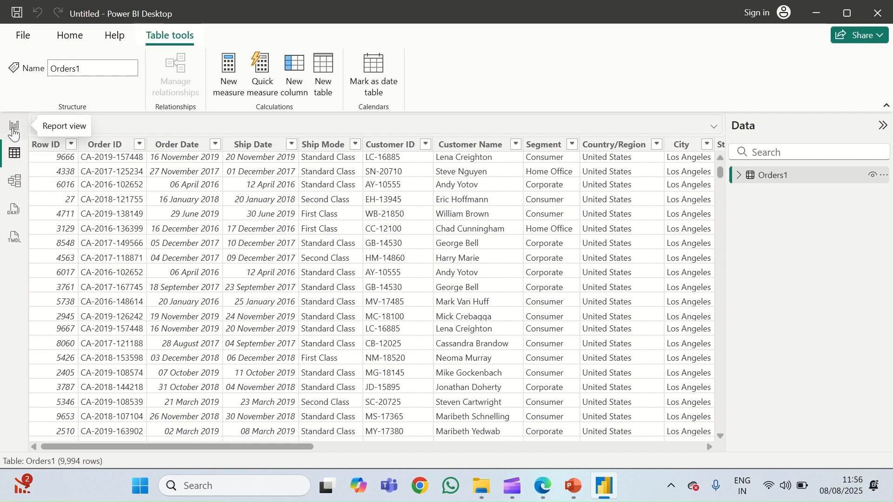
{"action": "left_click", "coordinate": [14, 133]}
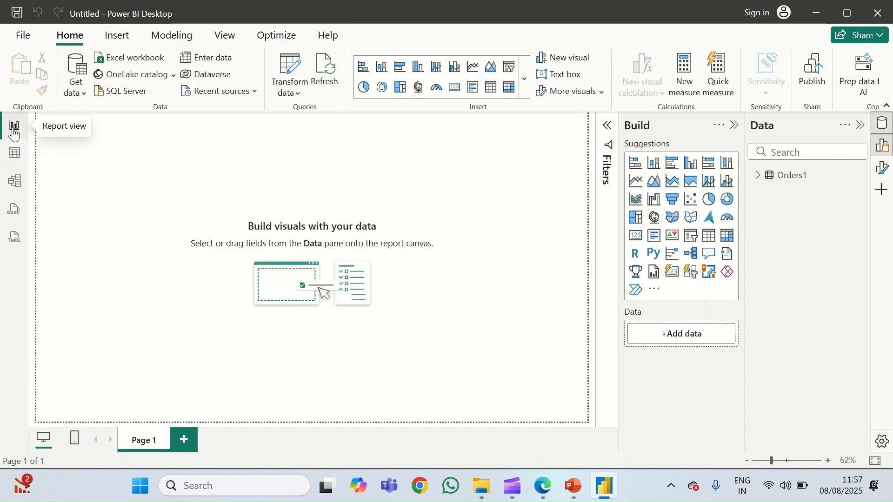
{"action": "left_click", "coordinate": [14, 155]}
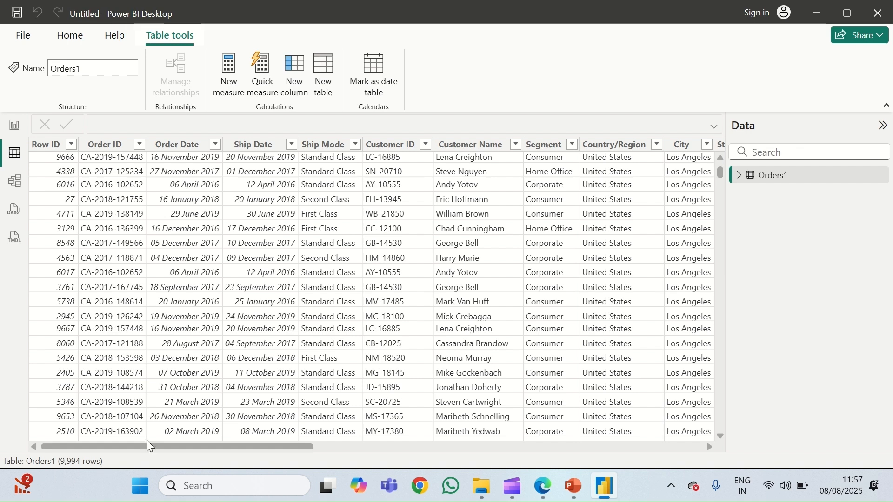
Step: Inspect the properties of the Orders1 columns from Row ID through Customer Name, collapse the field list and return to Report view
{"action": "left_click", "coordinate": [188, 148]}
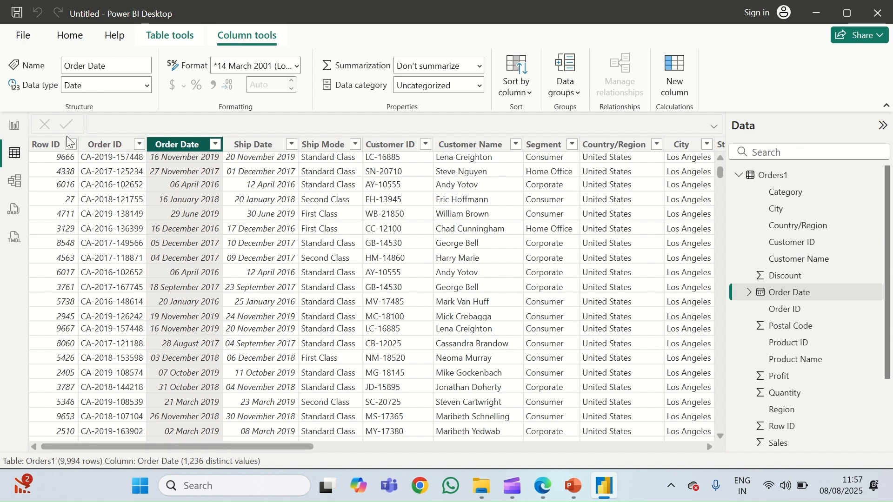
{"action": "left_click", "coordinate": [51, 148]}
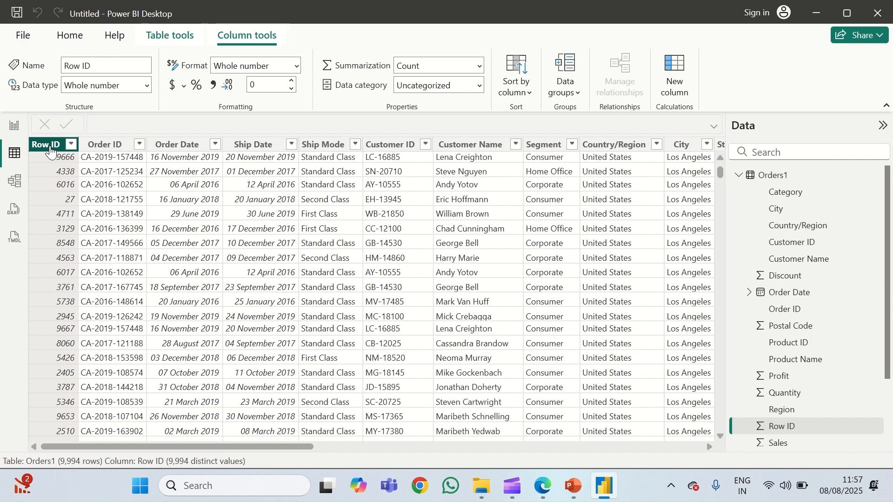
{"action": "left_click", "coordinate": [103, 144]}
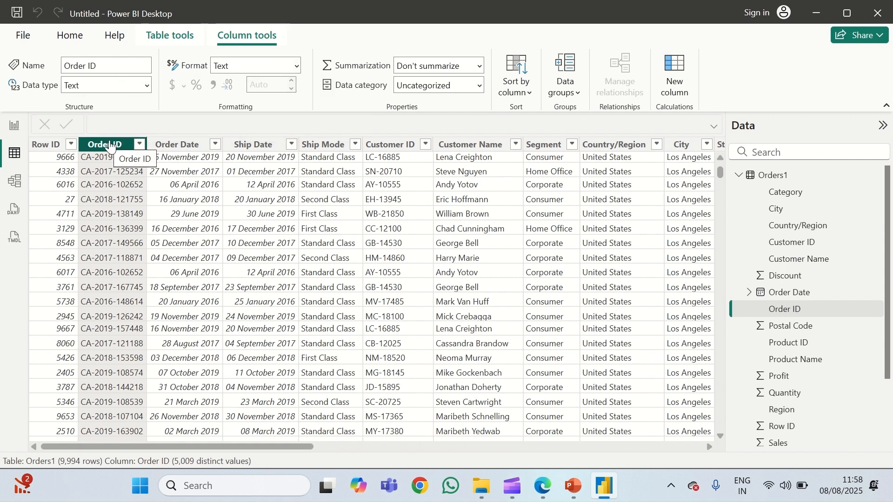
{"action": "left_click", "coordinate": [179, 144]}
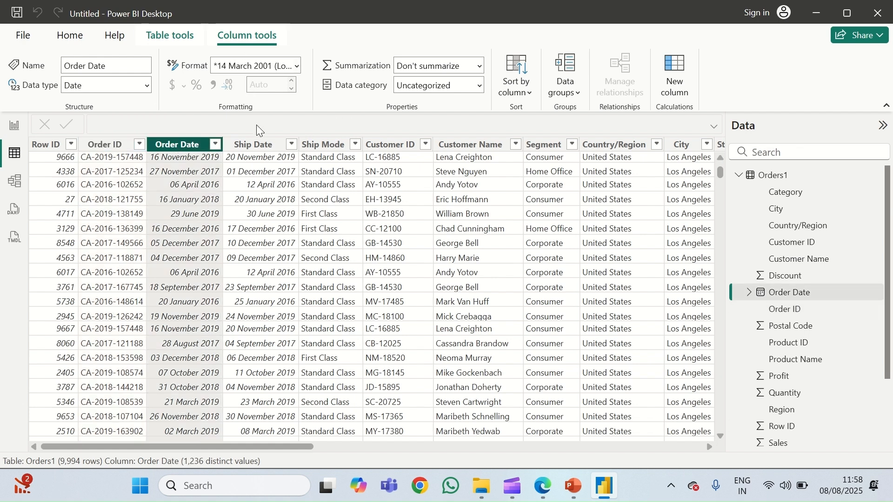
{"action": "left_click", "coordinate": [255, 144]}
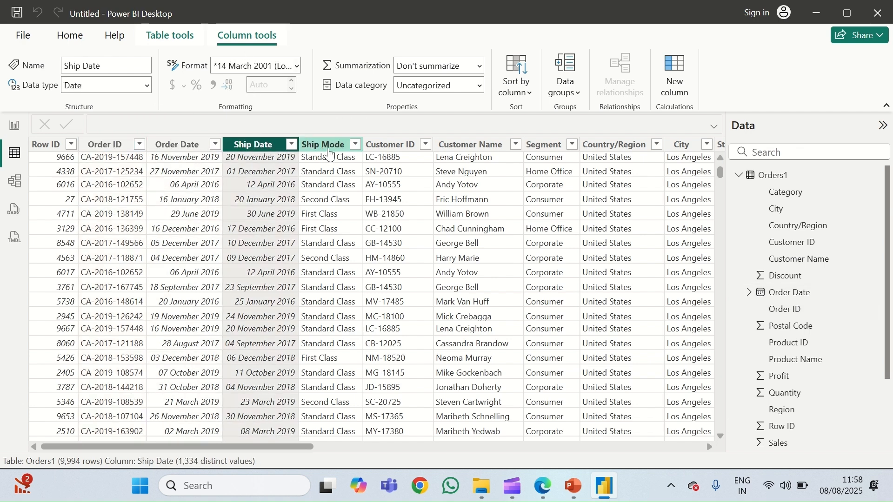
{"action": "left_click", "coordinate": [328, 151]}
{"action": "left_click", "coordinate": [386, 148]}
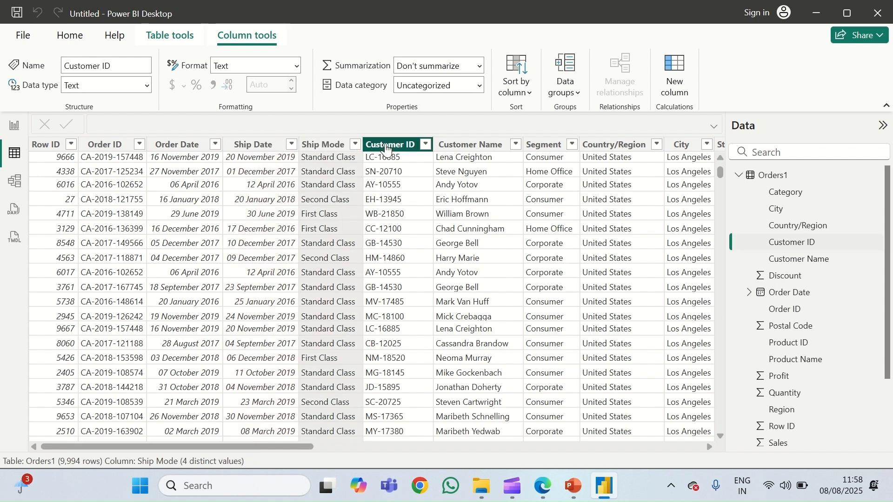
{"action": "left_click", "coordinate": [465, 148]}
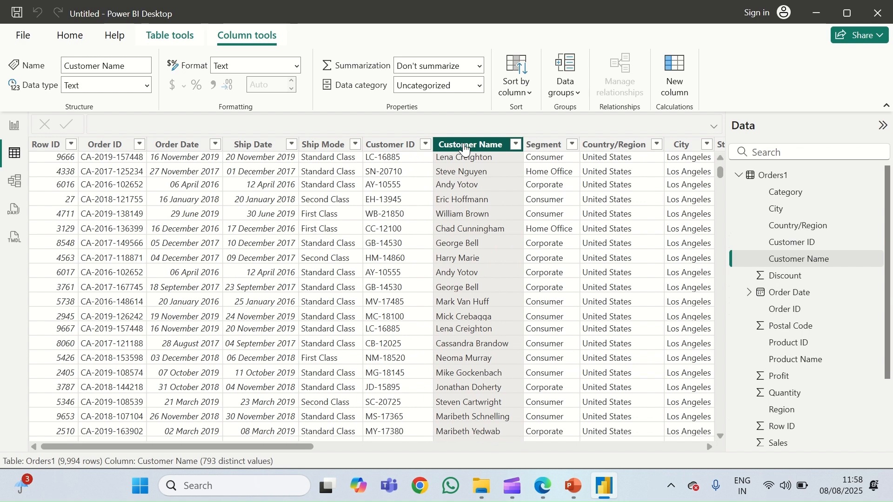
{"action": "left_click", "coordinate": [739, 174]}
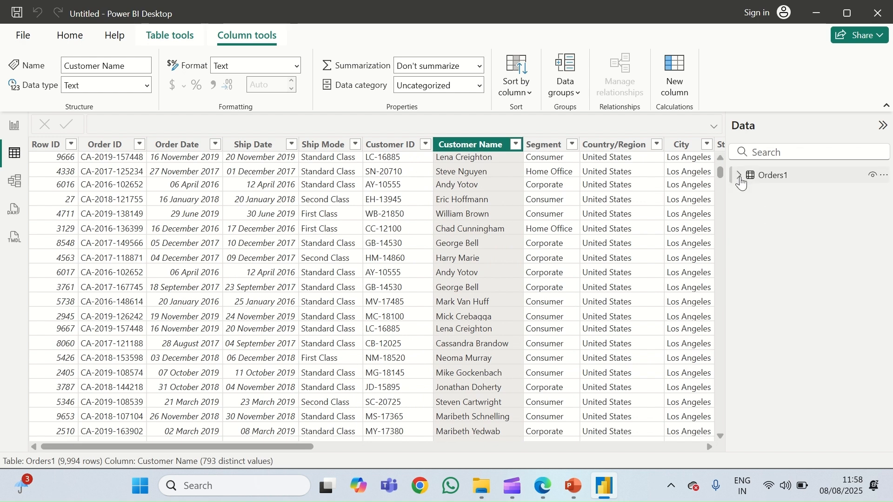
{"action": "left_click", "coordinate": [3, 128]}
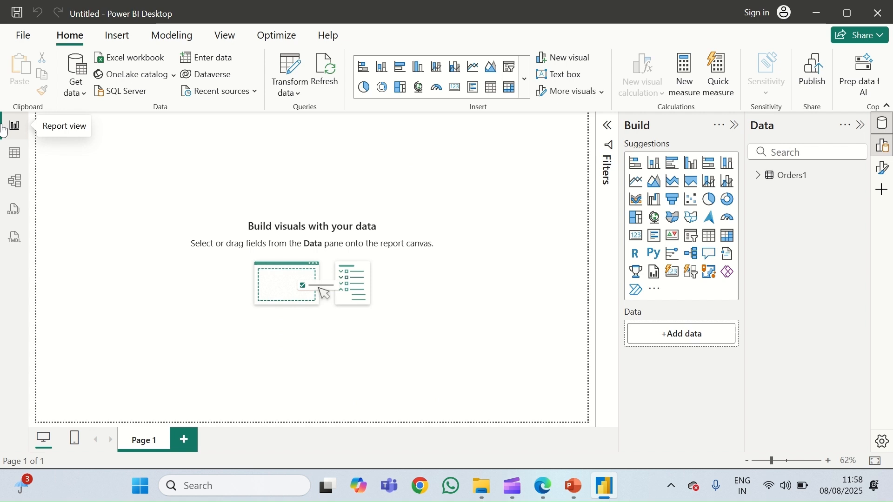
Step: Load the Orders sheet from the Excel workbook 3187700-Sample_-_SuperstoreT directly into the report, without transforming it
{"action": "left_click", "coordinate": [77, 92]}
{"action": "left_click", "coordinate": [98, 137]}
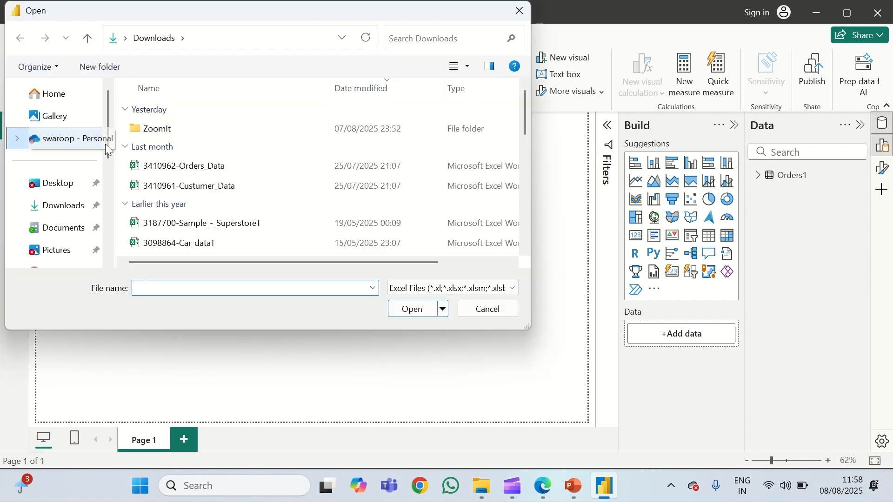
{"action": "left_click", "coordinate": [231, 224]}
{"action": "left_click", "coordinate": [411, 309]}
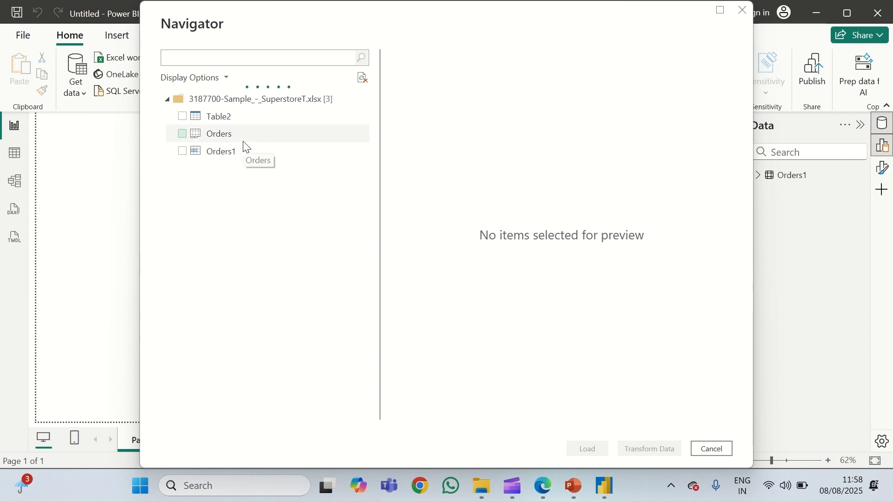
{"action": "left_click", "coordinate": [229, 142]}
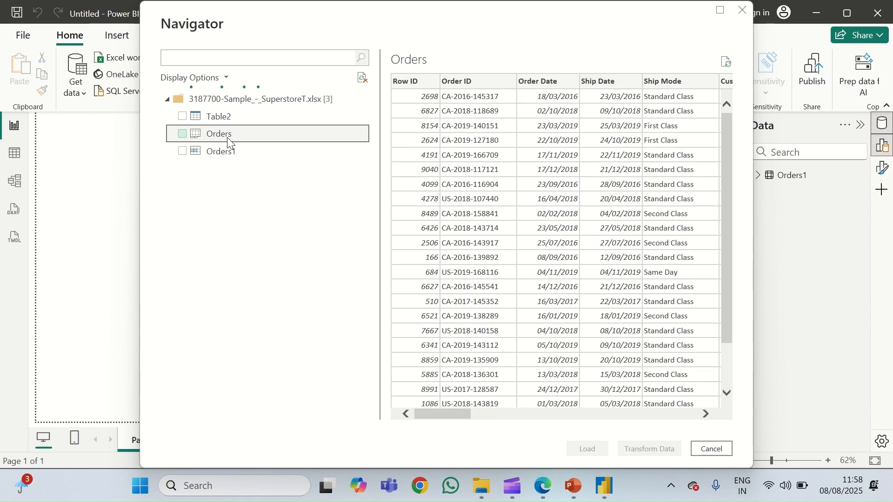
{"action": "left_click", "coordinate": [181, 135]}
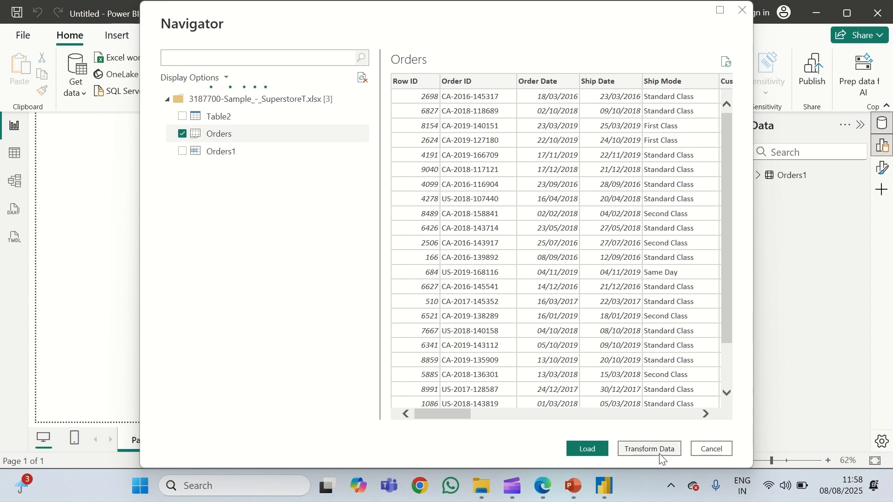
{"action": "left_click", "coordinate": [587, 450]}
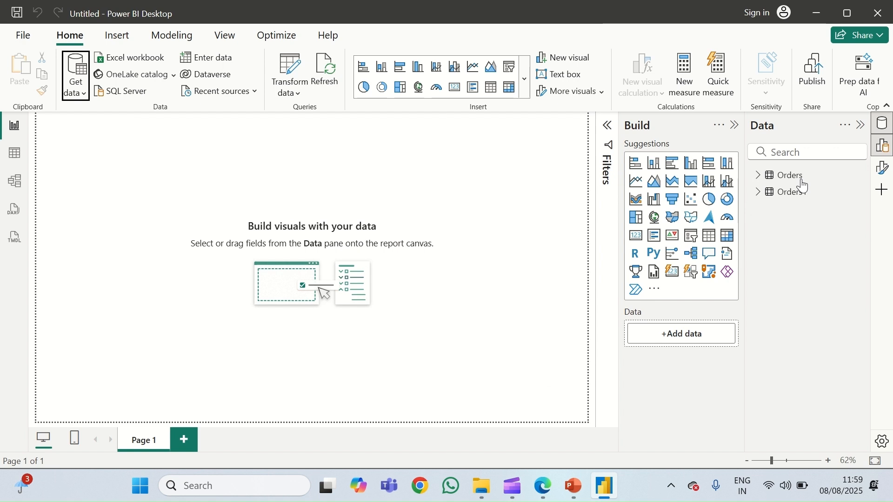
Step: View the Orders table's rows in Table view, collapse the Orders1 field list and return to Report view
{"action": "left_click", "coordinate": [793, 176]}
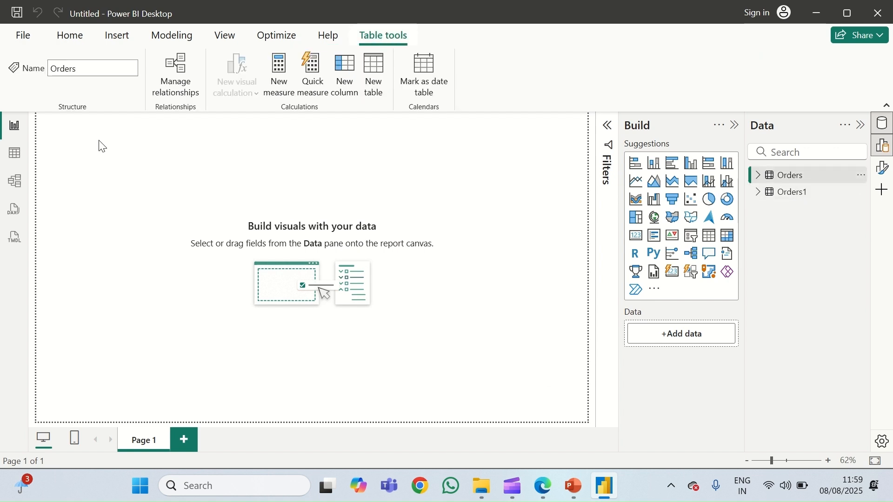
{"action": "left_click", "coordinate": [7, 164]}
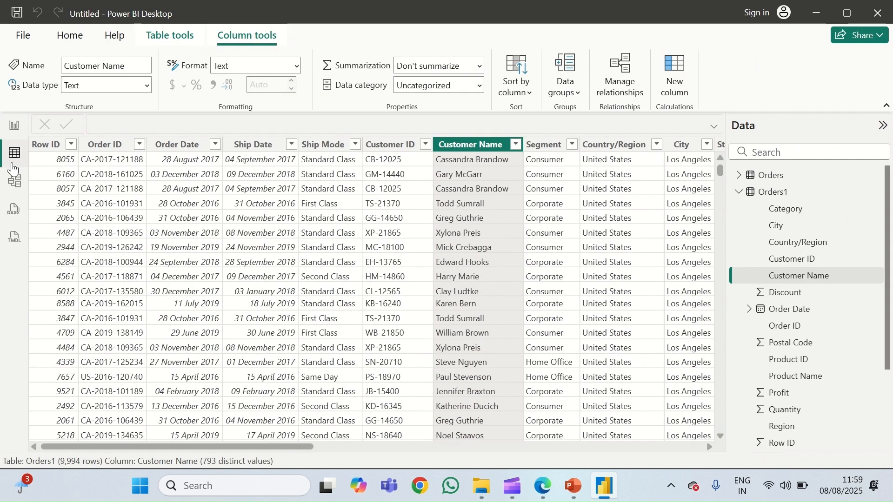
{"action": "left_click", "coordinate": [779, 179]}
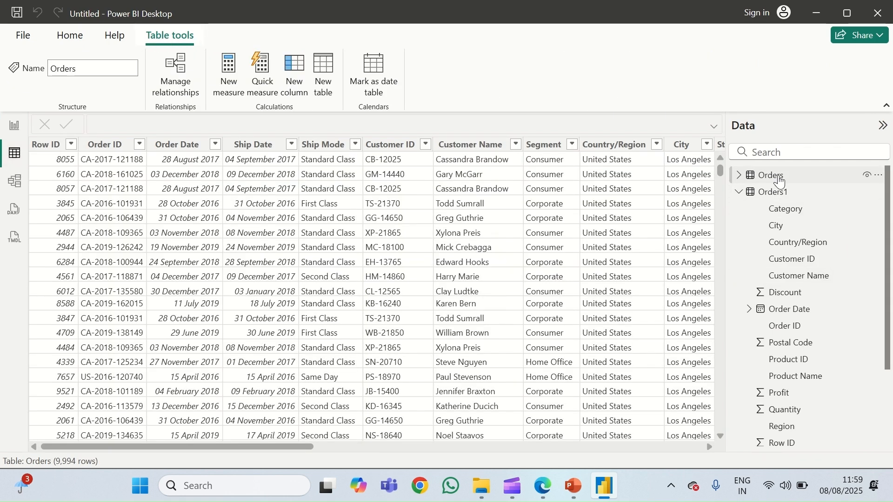
{"action": "left_click", "coordinate": [739, 193]}
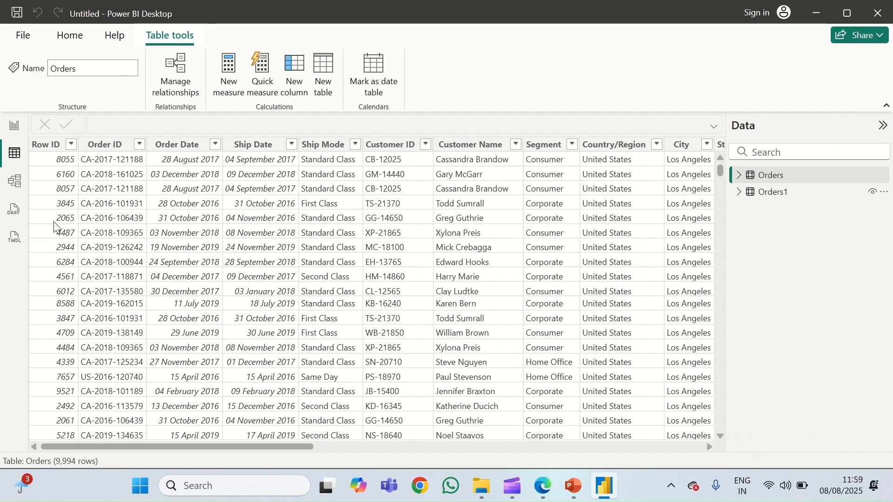
{"action": "left_click", "coordinate": [13, 130]}
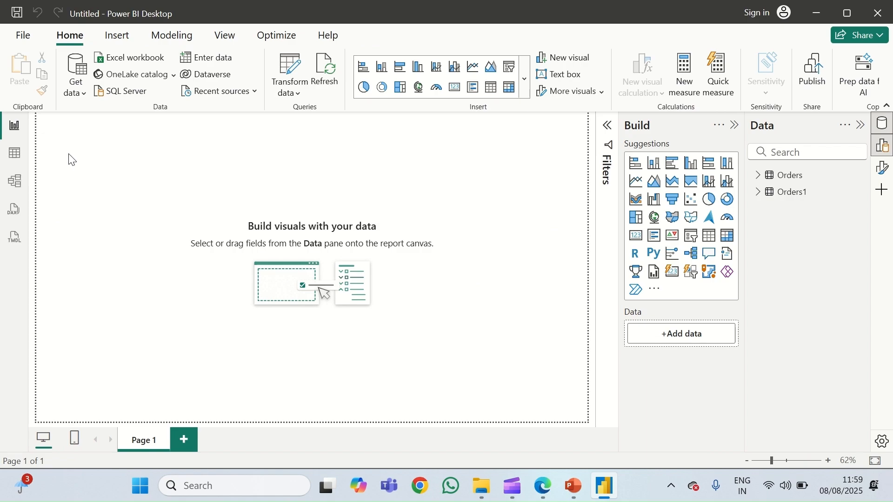